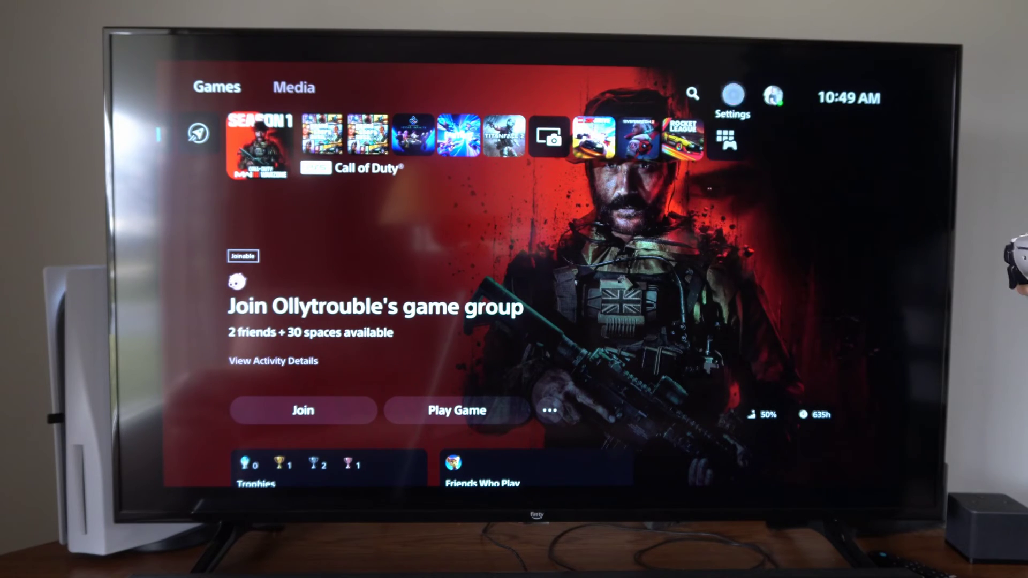
# Step: Reach the Screen and Video settings from the PS5 home screen via Settings
pyautogui.press('Right')
pyautogui.press('Right')
pyautogui.press('Right')
pyautogui.press('Right')
pyautogui.press('Right')
pyautogui.press('Right')
pyautogui.press('Right')
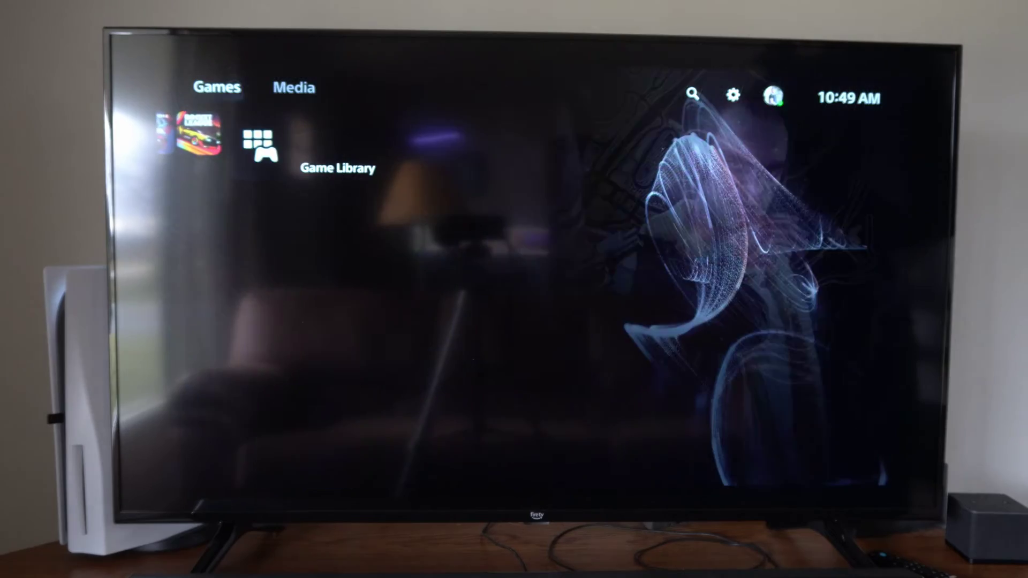
pyautogui.press('Return')
pyautogui.press('Right')
pyautogui.press('Return')
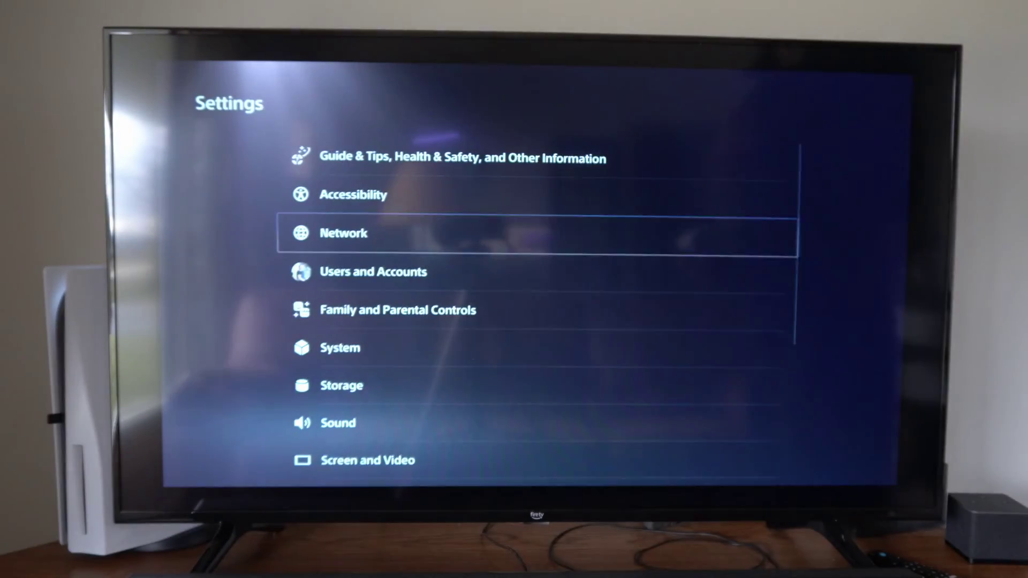
pyautogui.press('Down')
pyautogui.press('Down')
pyautogui.press('Down')
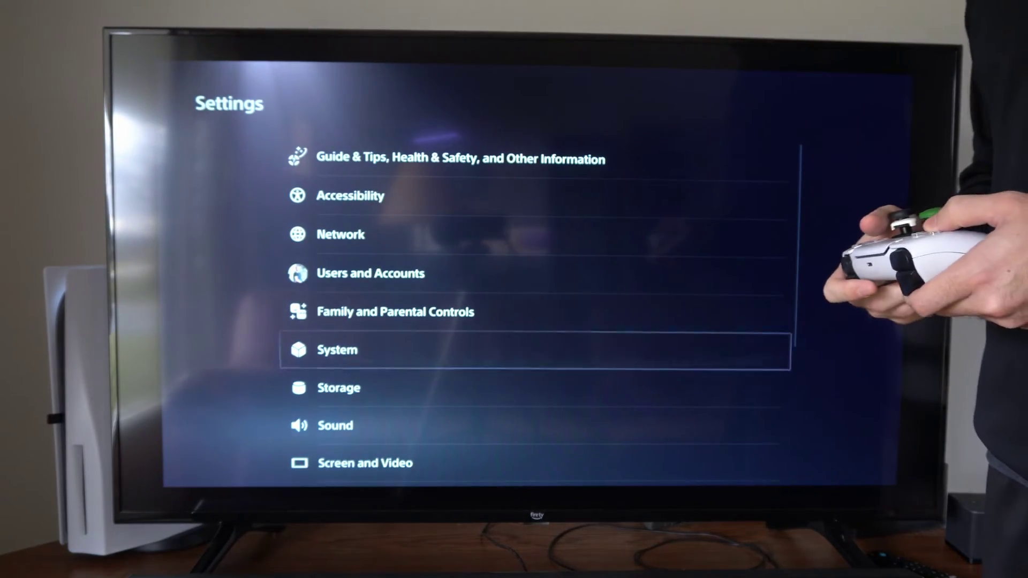
pyautogui.press('Down')
pyautogui.press('Down')
pyautogui.press('Down')
pyautogui.press('Return')
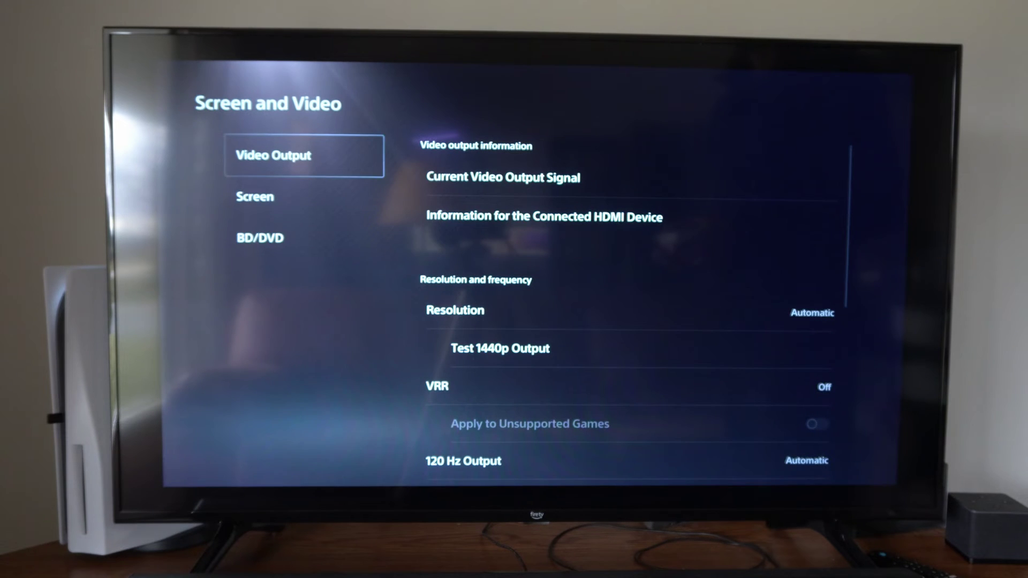
# Step: Review the Video Output Resolution list and leave it on Automatic
pyautogui.press('Right')
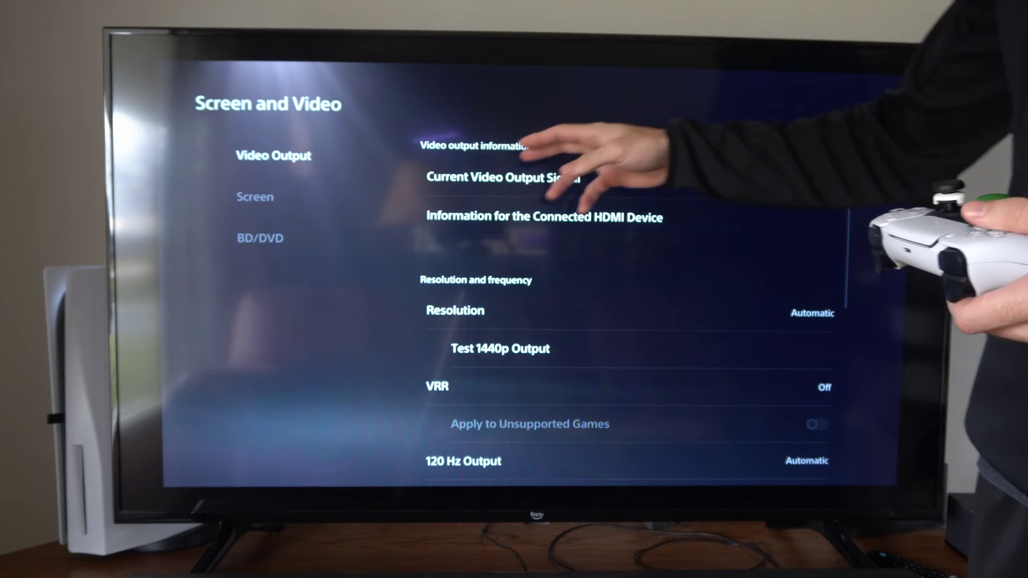
pyautogui.press('Down')
pyautogui.press('Down')
pyautogui.press('Down')
pyautogui.press('Up')
pyautogui.press('Up')
pyautogui.press('Up')
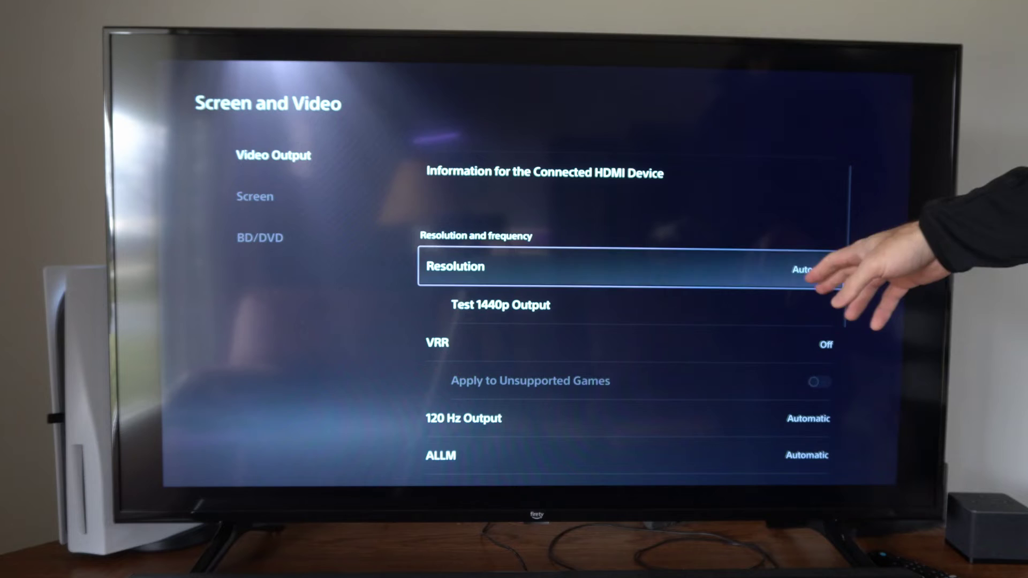
pyautogui.press('Return')
pyautogui.press('Down')
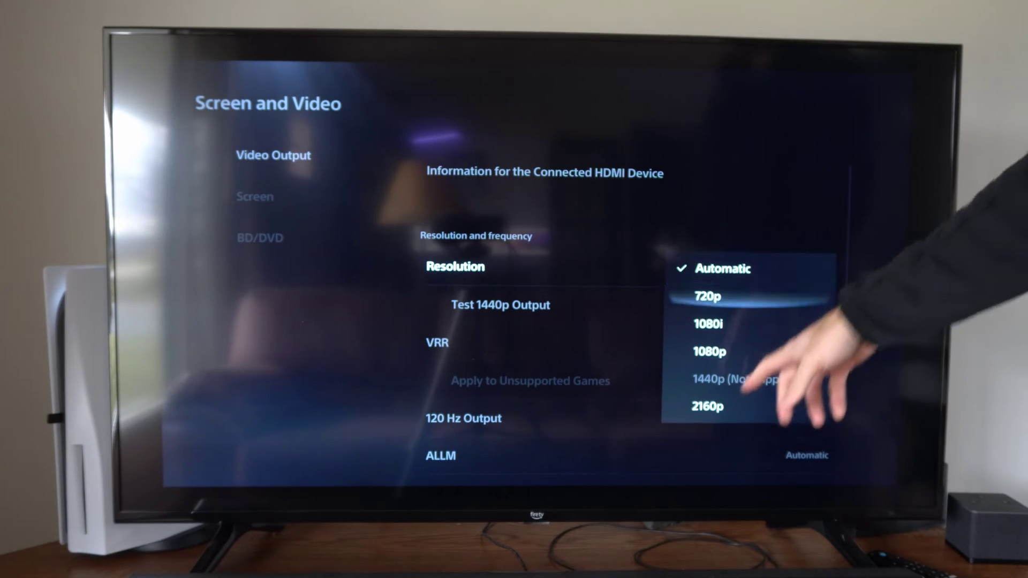
pyautogui.press('Escape')
pyautogui.press('Left')
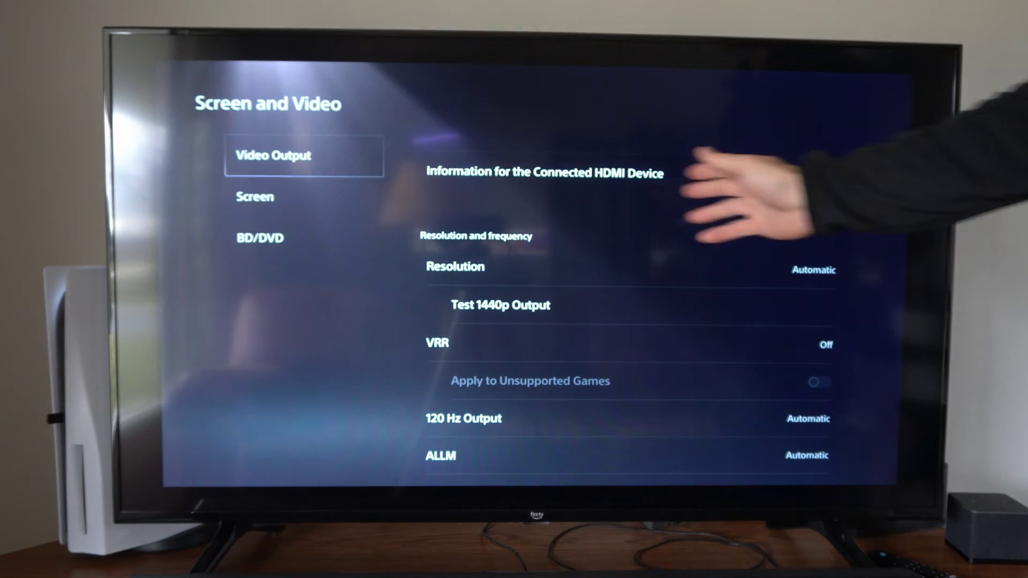
# Step: Use Adjust Display Area to enlarge the picture to the screen edges and confirm with OK
pyautogui.press('Down')
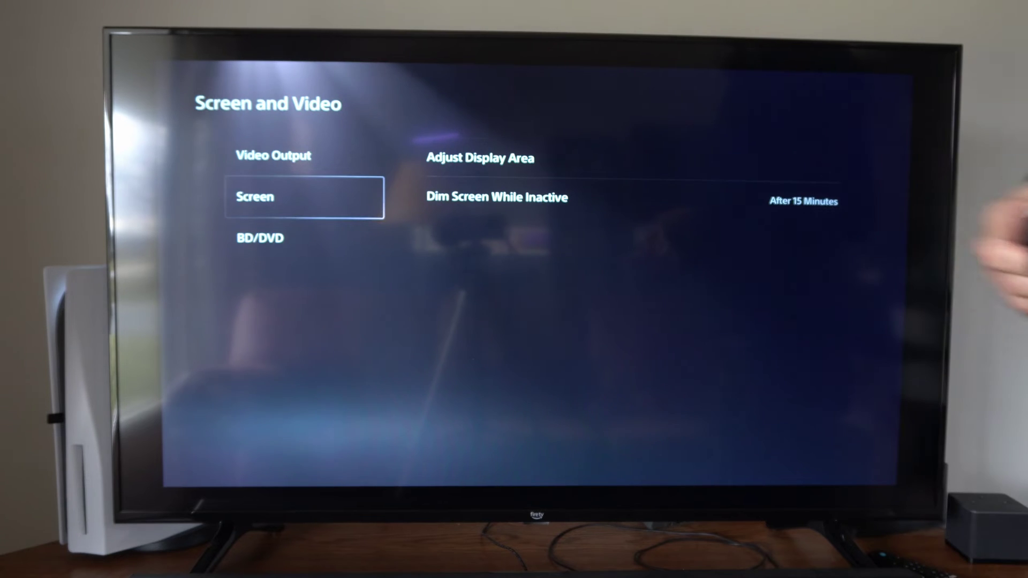
pyautogui.press('Return')
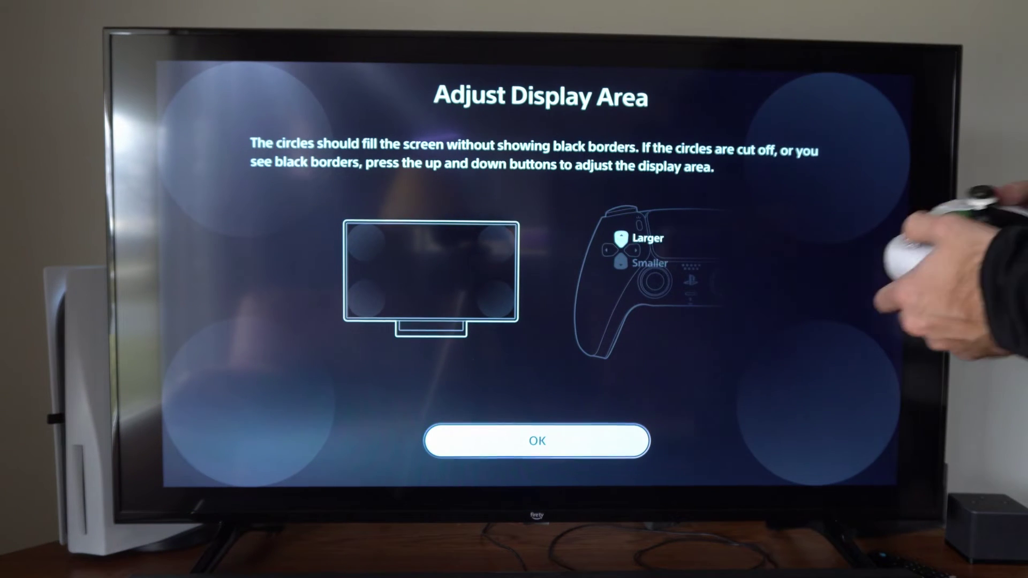
pyautogui.press('Up')
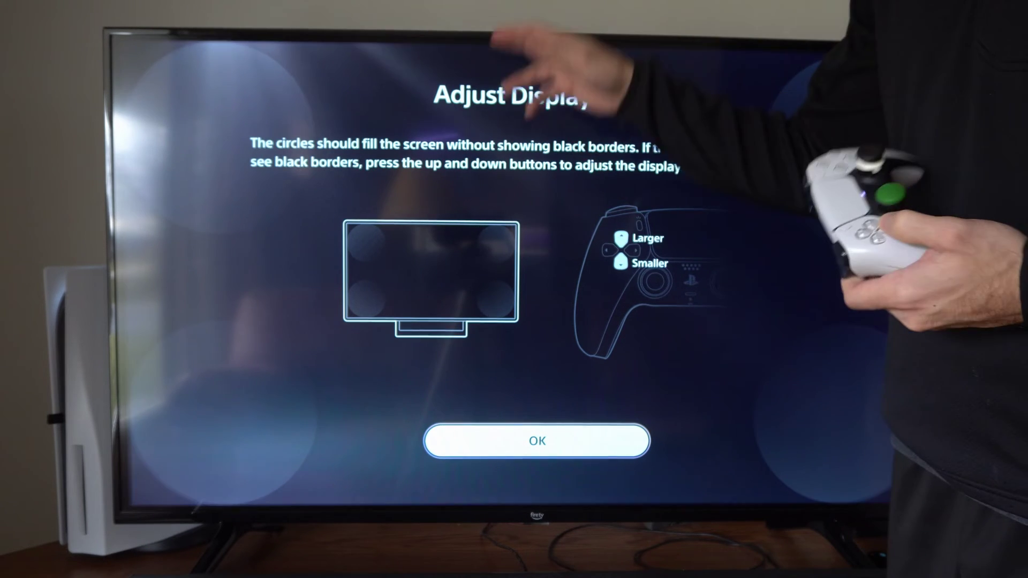
pyautogui.press('Down')
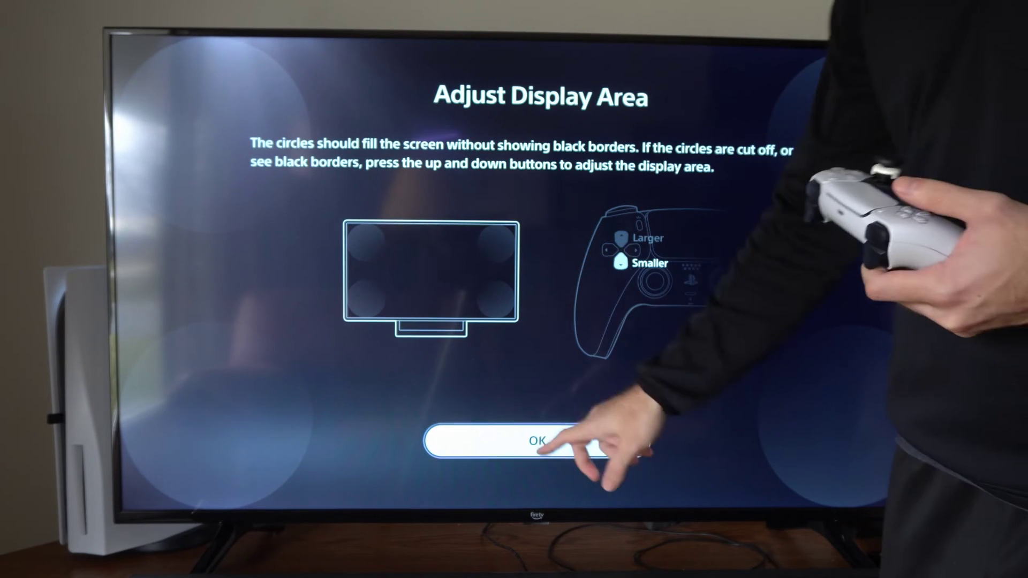
pyautogui.press('Return')
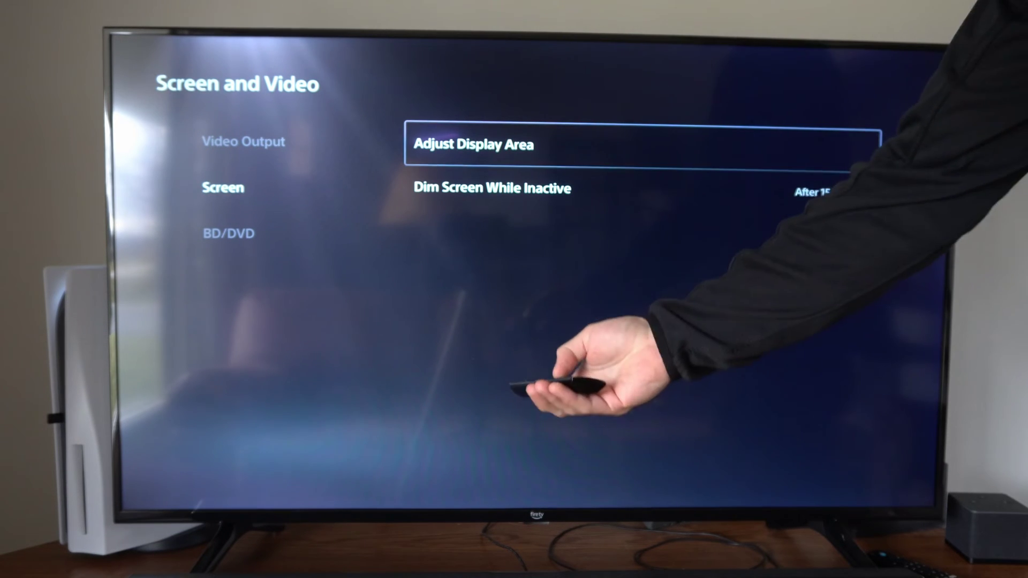
# Step: In the Fire TV Picture > Screen Settings, try the 4:3 and then 16:9 formats
pyautogui.press('Home')
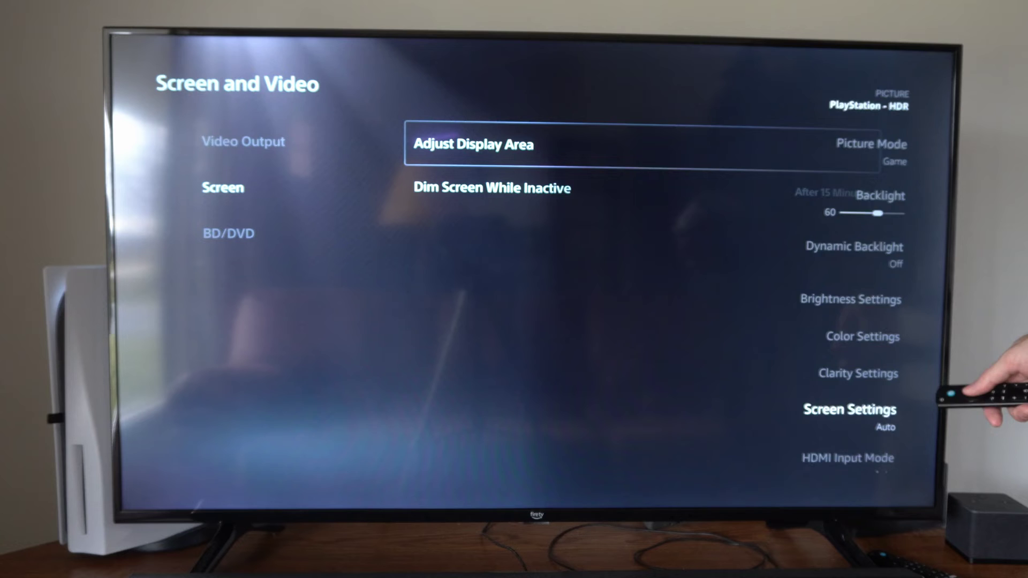
pyautogui.press('Return')
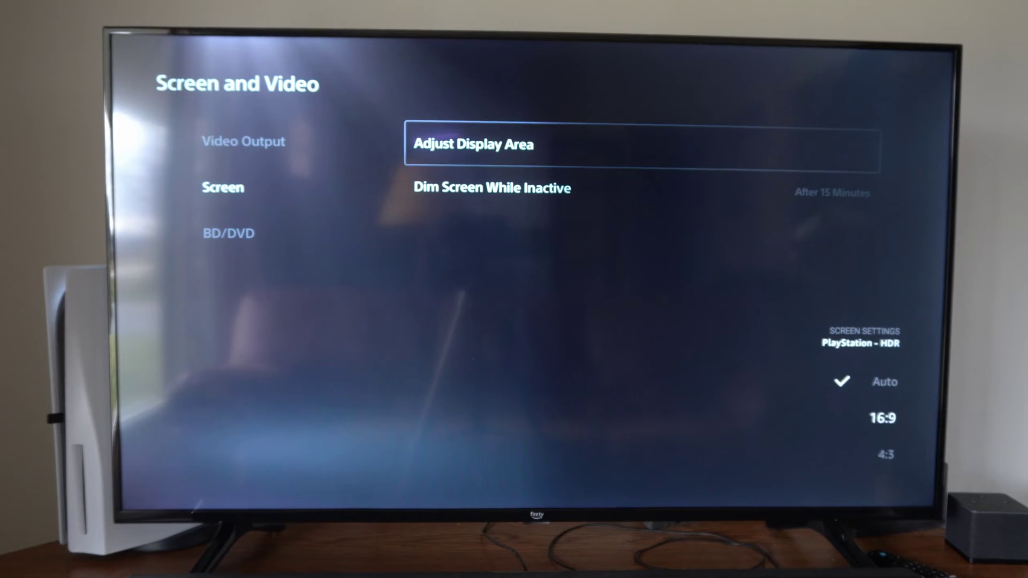
pyautogui.press('Return')
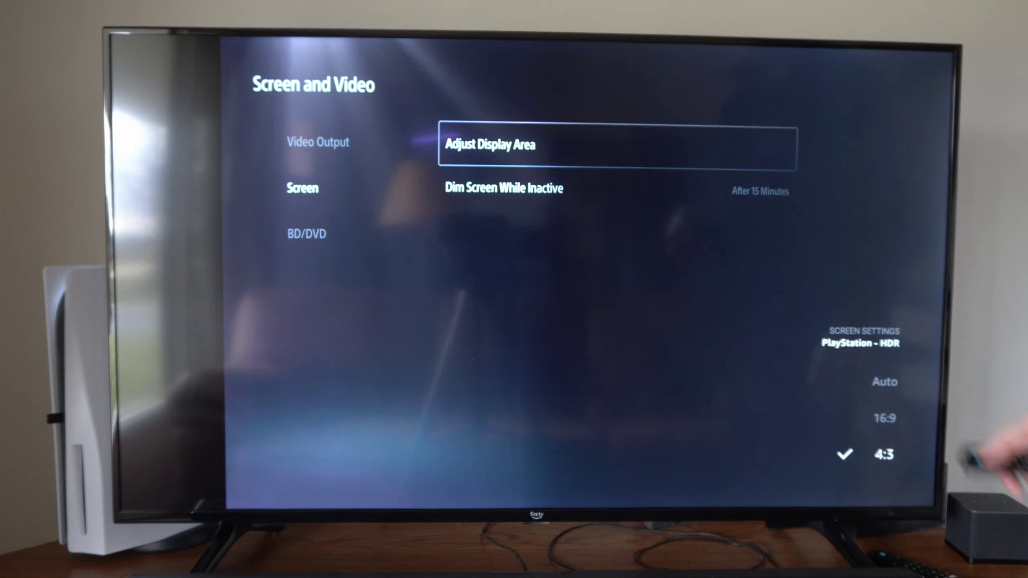
pyautogui.press('Return')
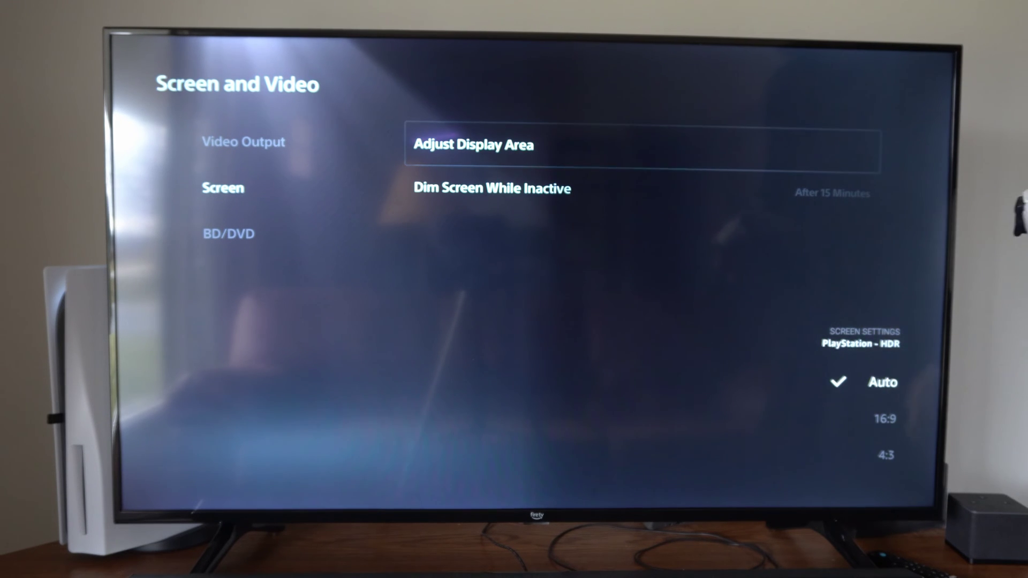
# Step: Exit the Fire TV menu and return focus to the PS5 Screen tab on Dim Screen While Inactive
pyautogui.press('Escape')
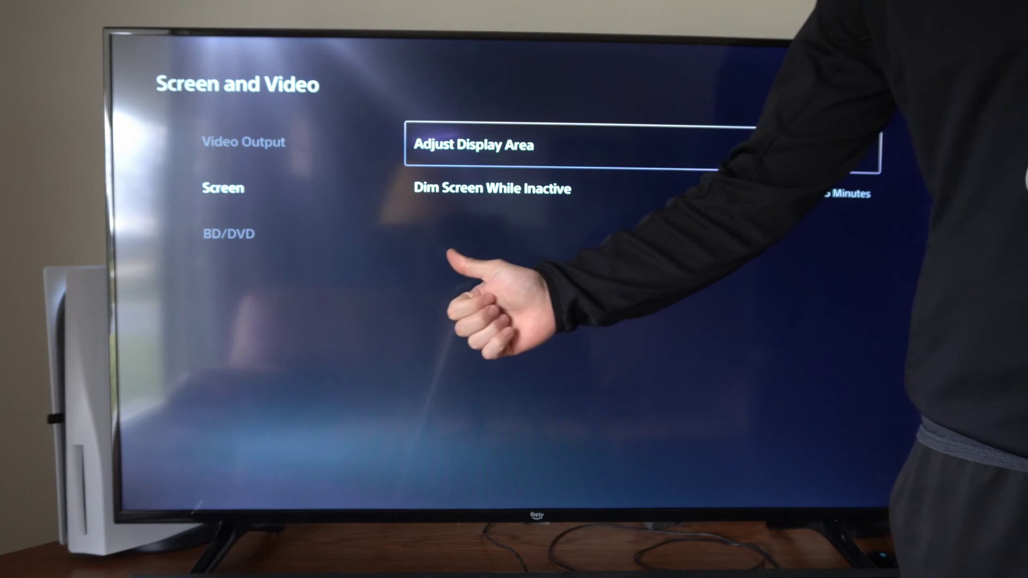
pyautogui.press('super')
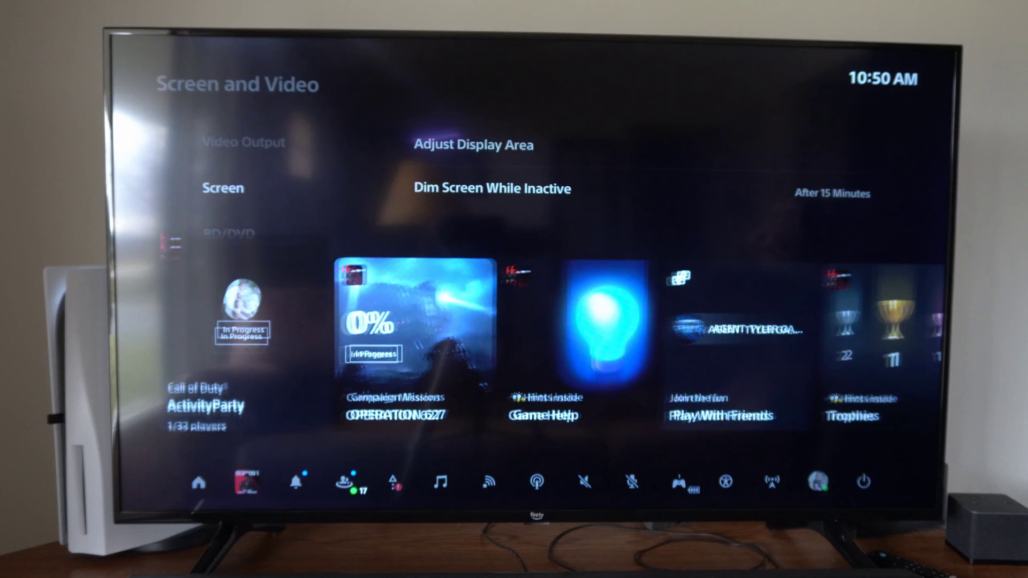
pyautogui.press('Escape')
pyautogui.press('Down')
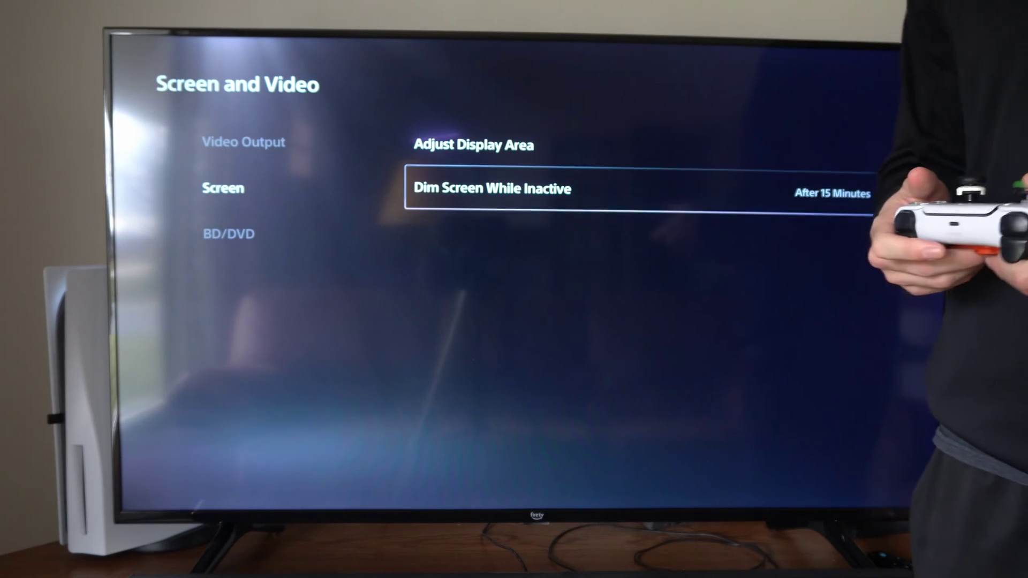